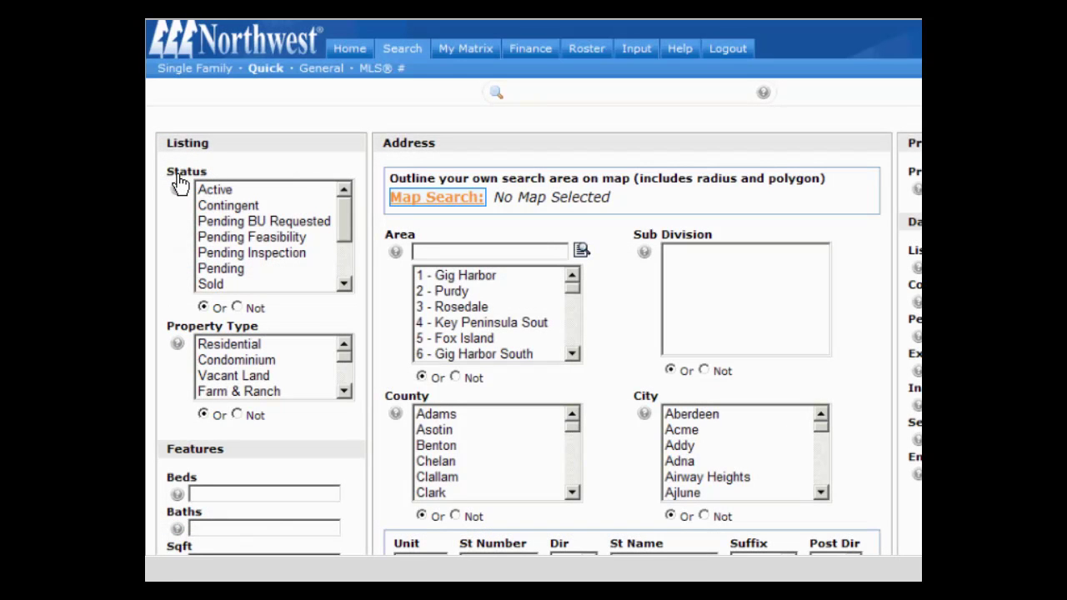
Step: Open the Map Search window from the Address section of the Quick search page
click(461, 203)
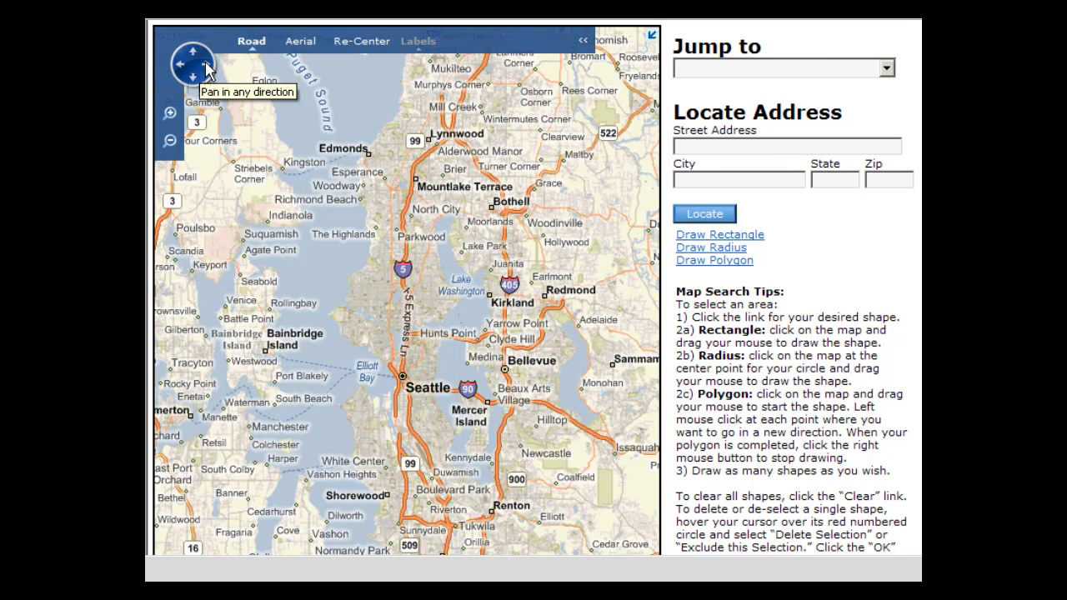
click(207, 69)
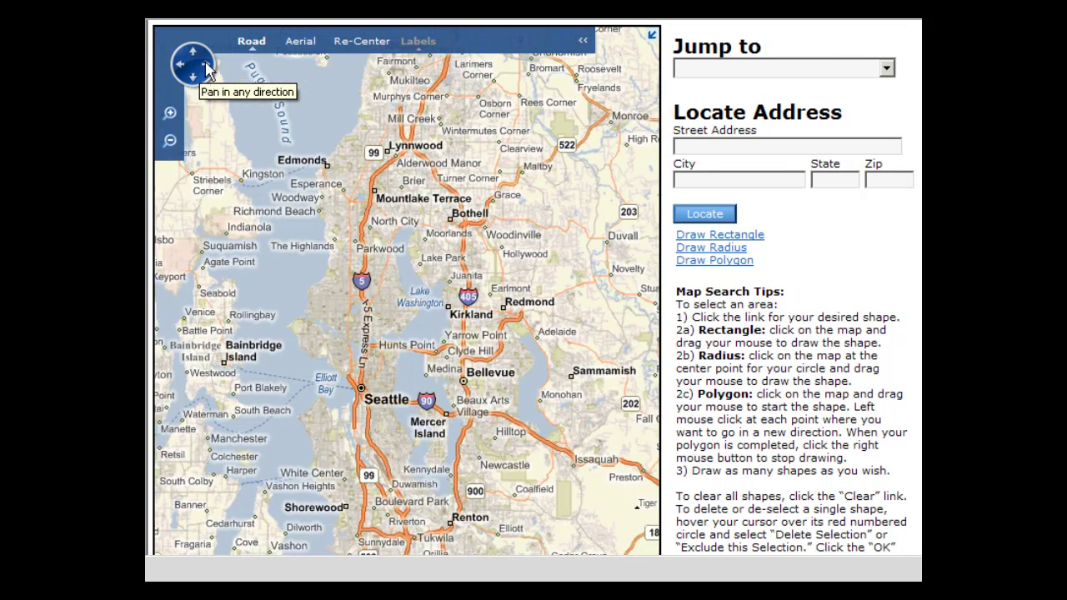
click(194, 79)
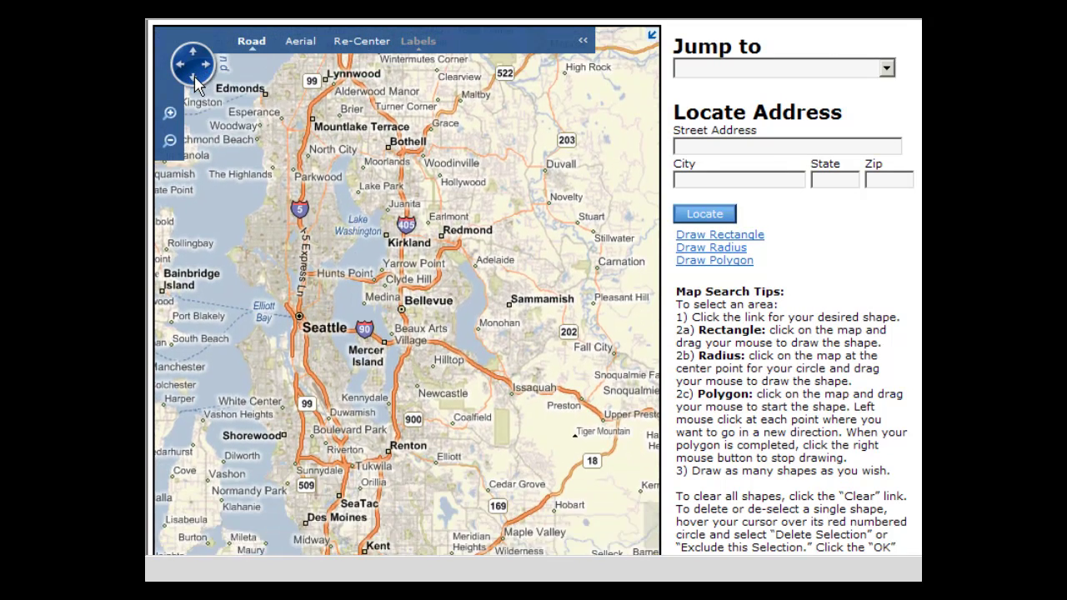
click(171, 115)
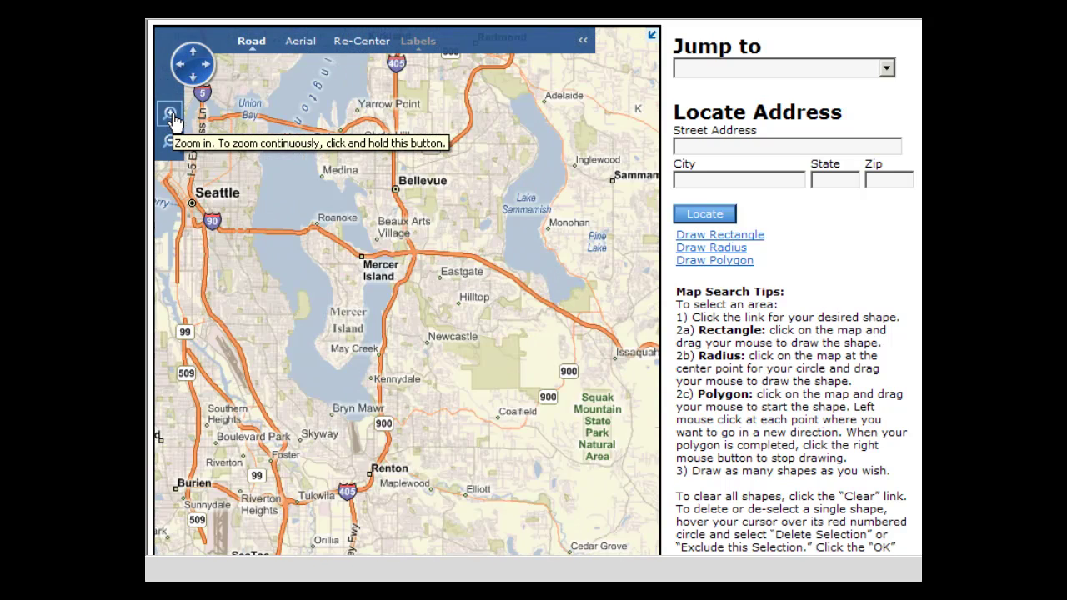
click(171, 143)
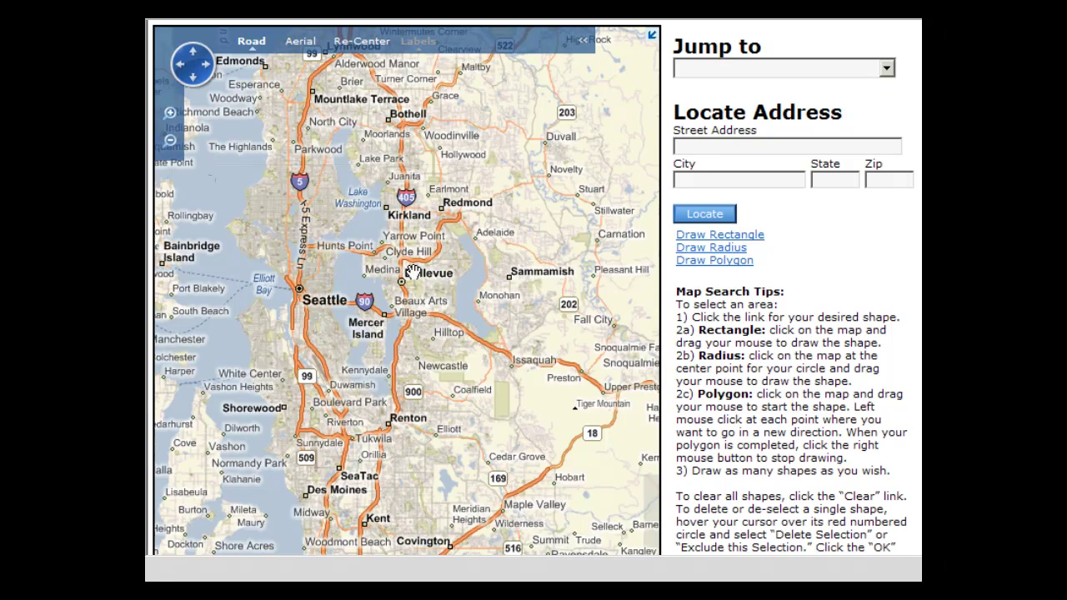
scroll(513, 284, up, 1)
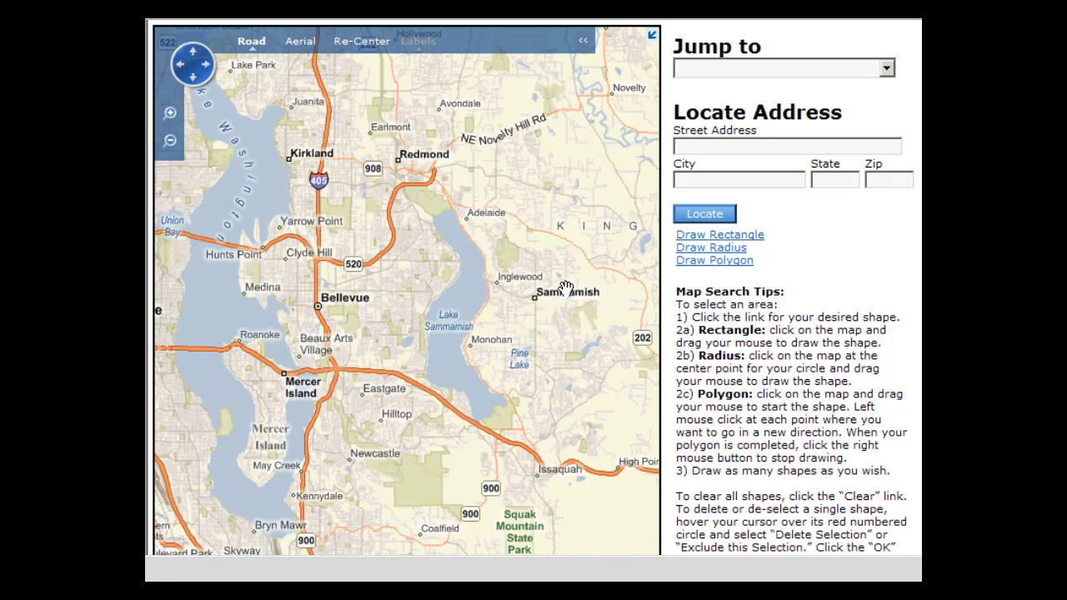
drag(512, 342, 390, 353)
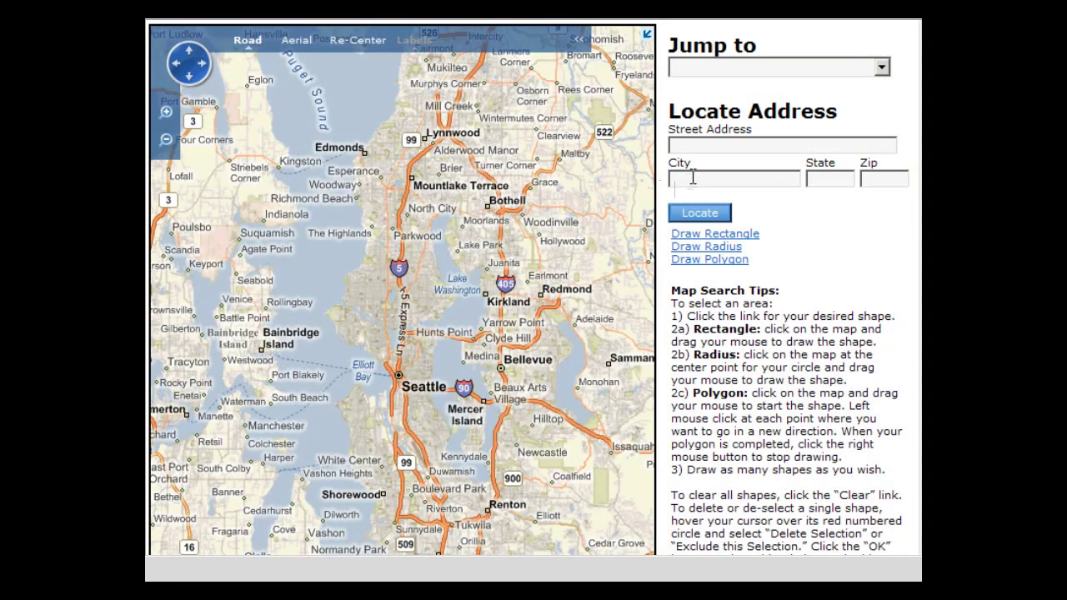
click(692, 178)
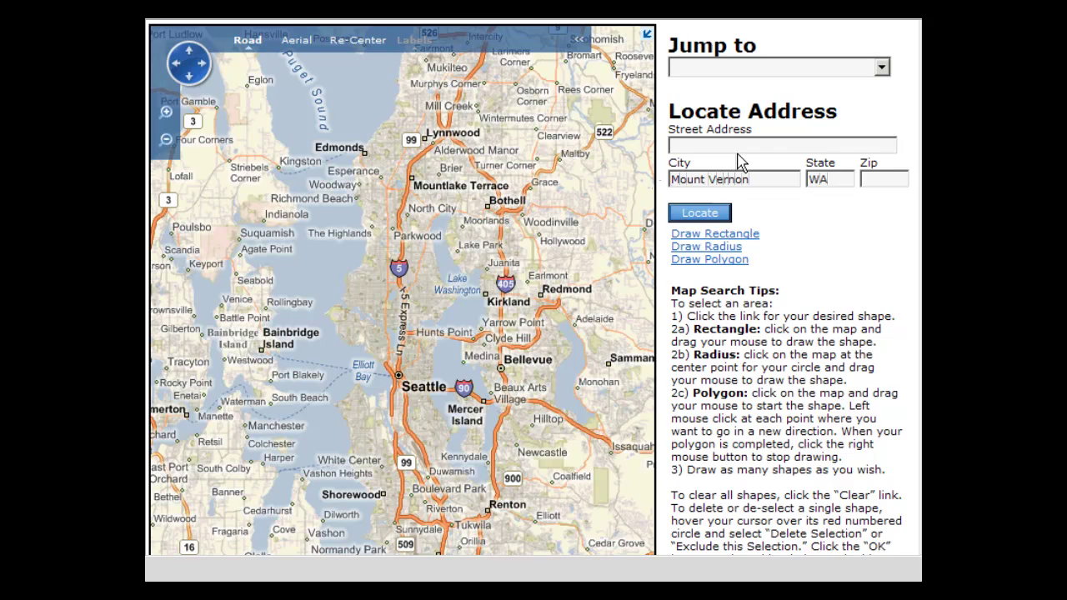
Step: Centre the map on Mount Vernon, WA and draw a practice radius circle there
click(700, 214)
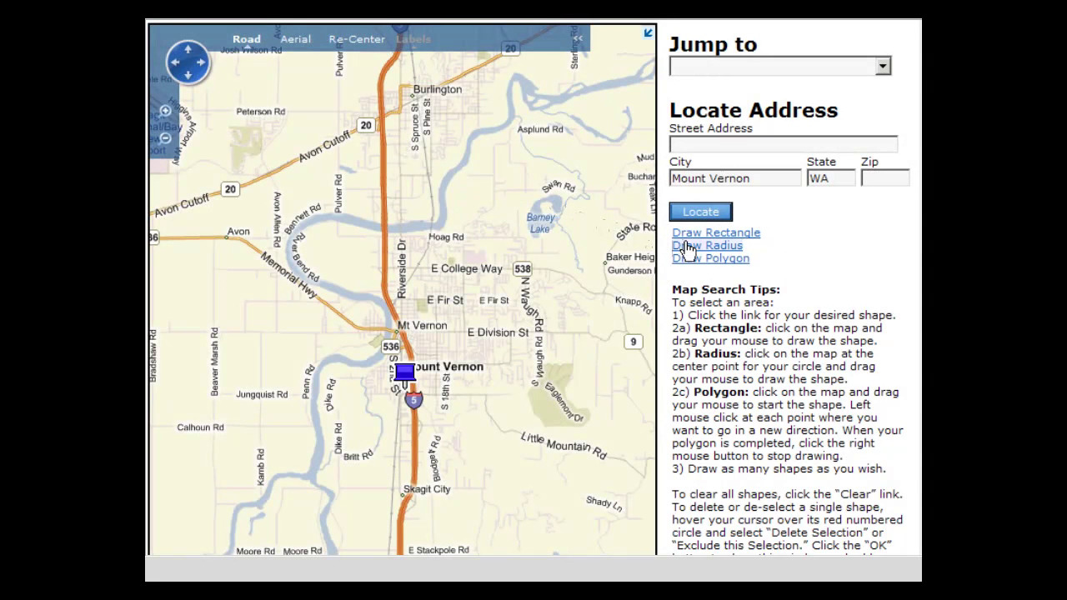
click(686, 246)
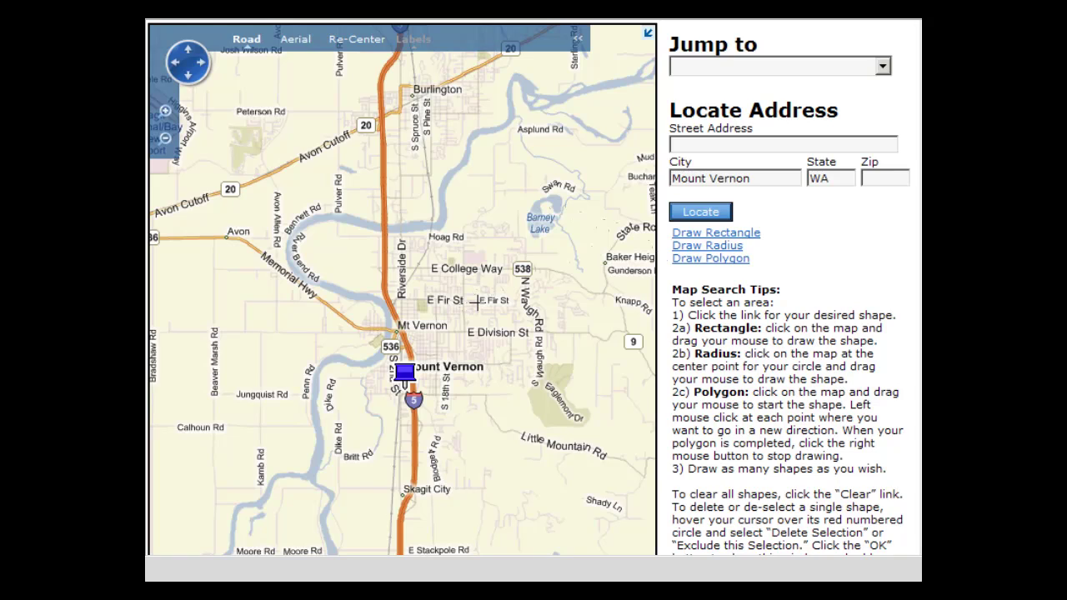
drag(474, 305, 473, 408)
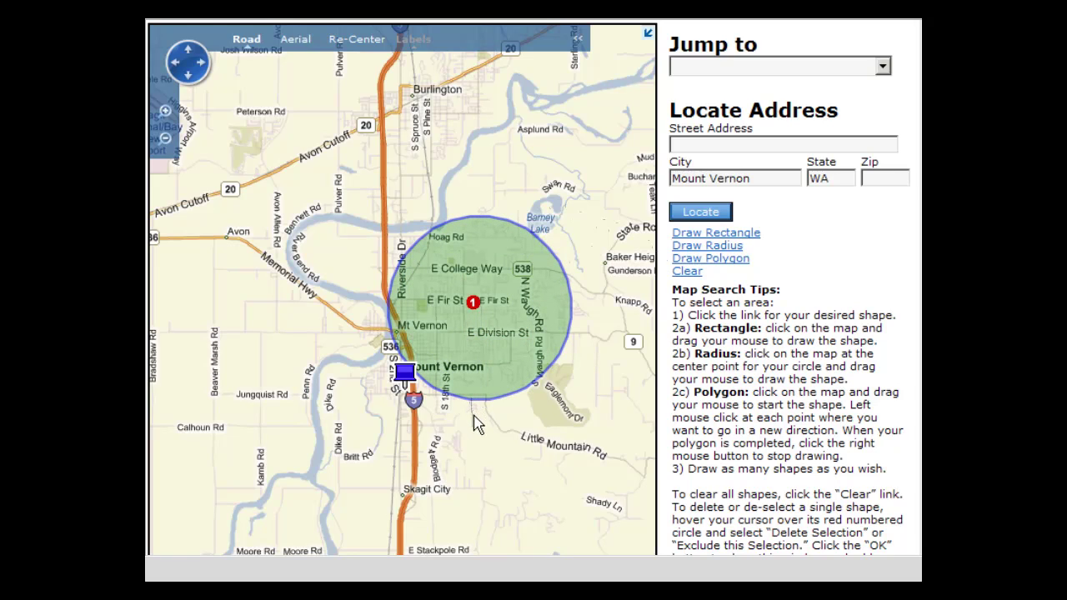
Step: Clear all drawn search shapes from the map, confirming the deletion
click(680, 275)
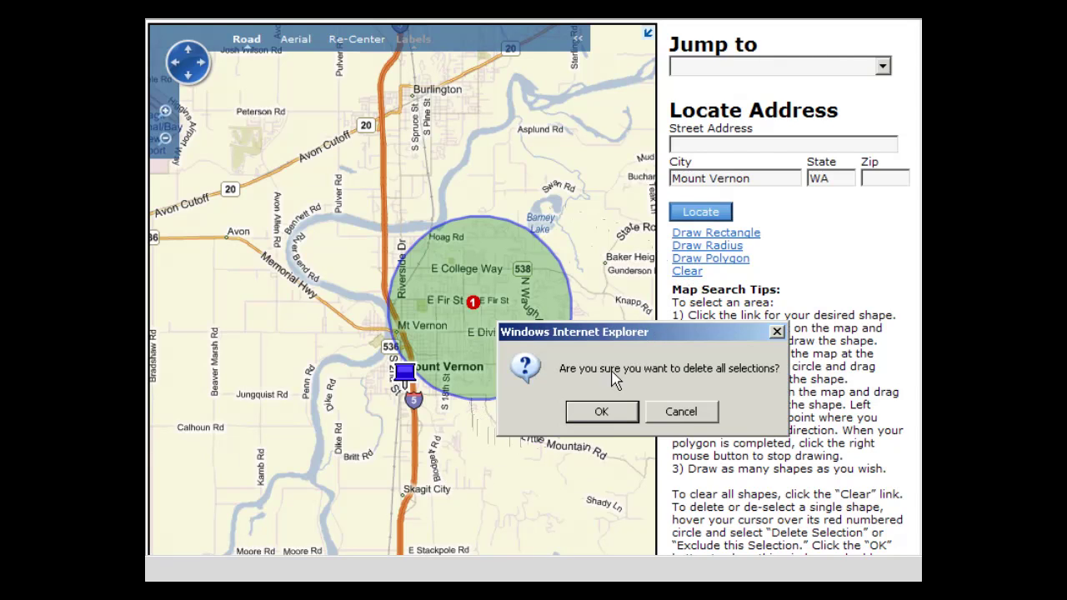
click(606, 412)
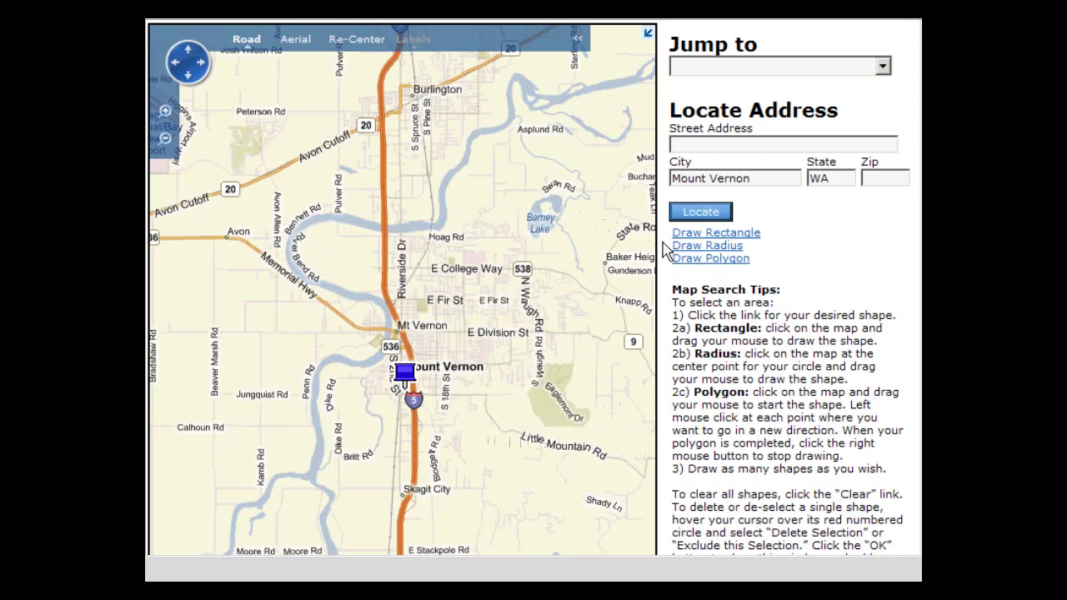
click(692, 246)
Step: Draw a 2.54-mile radius circle and replace the city name with Pine Lake
drag(462, 313, 561, 459)
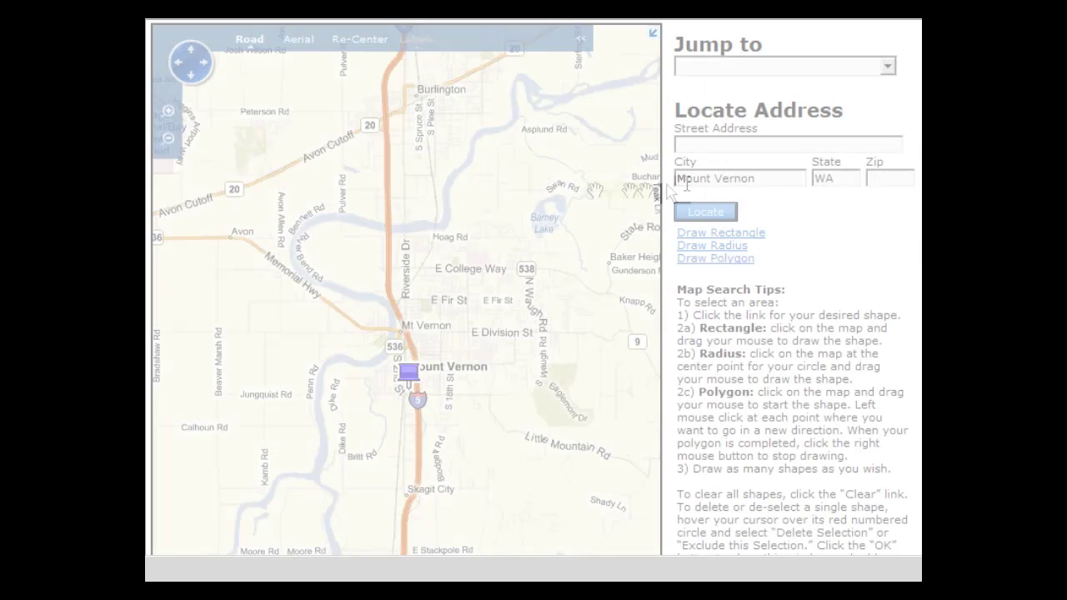
drag(759, 178, 665, 177)
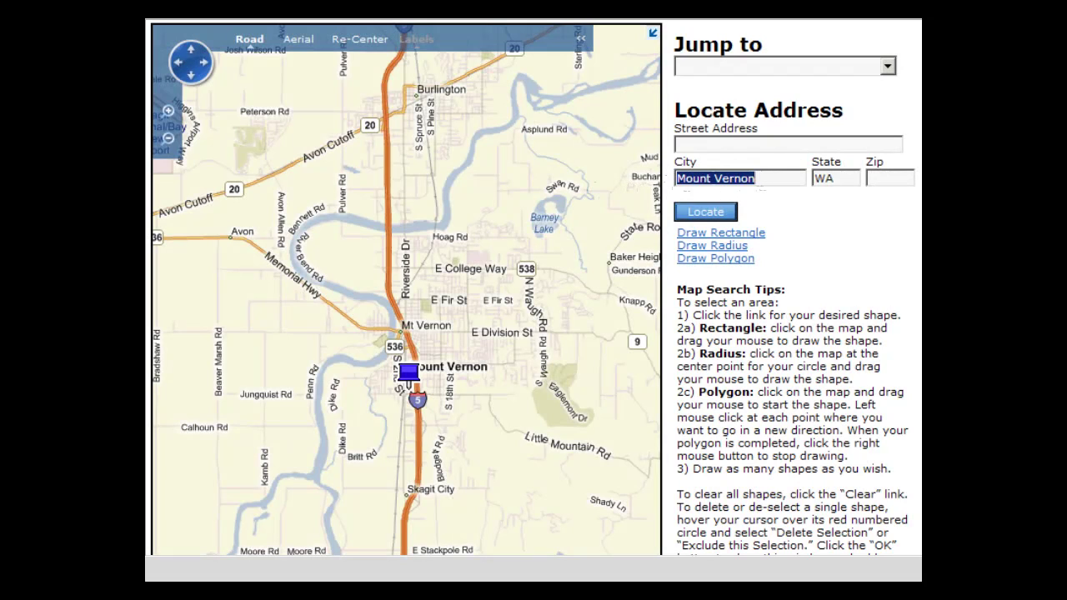
text(Pine Lake)
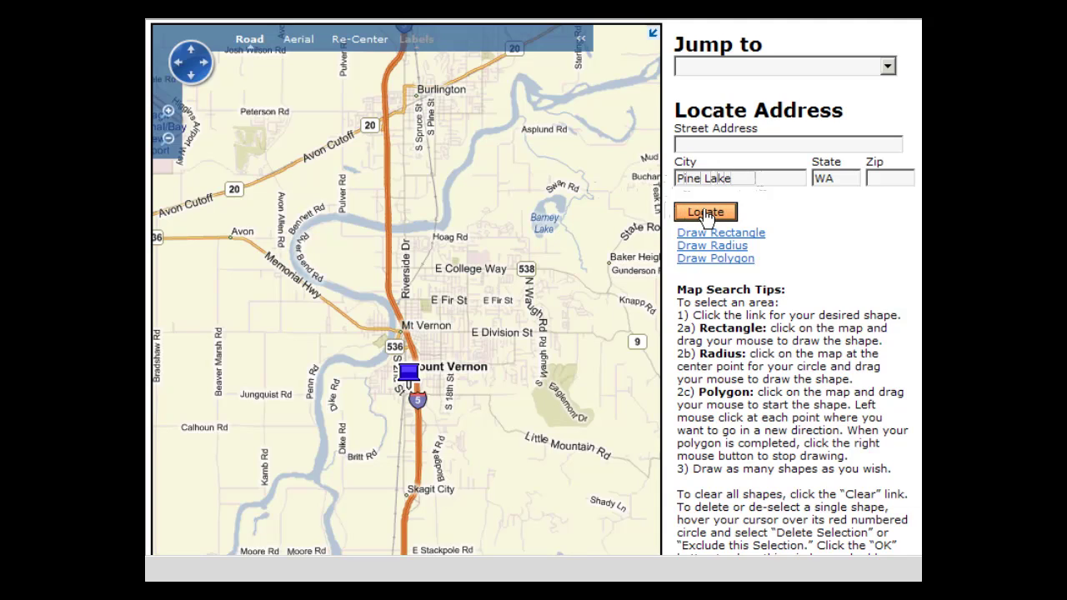
Step: Locate Pine Lake, WA and draw a search rectangle enclosing the lake
click(706, 213)
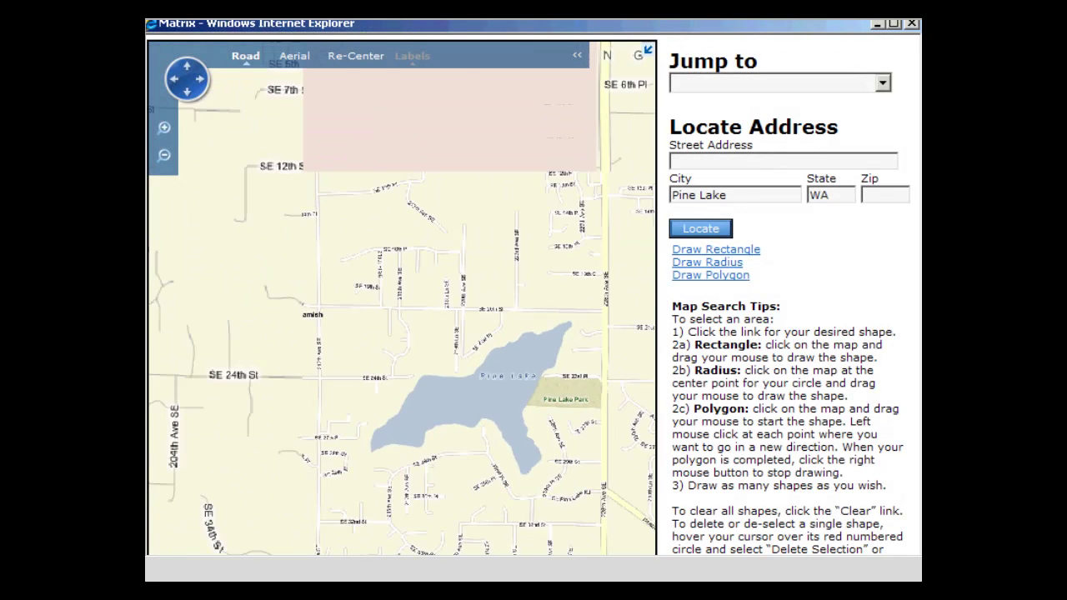
click(680, 250)
mouse_move(602, 316)
mouse_down()
mouse_move(541, 347)
mouse_move(430, 486)
mouse_move(357, 542)
mouse_move(334, 538)
mouse_move(340, 517)
mouse_up()
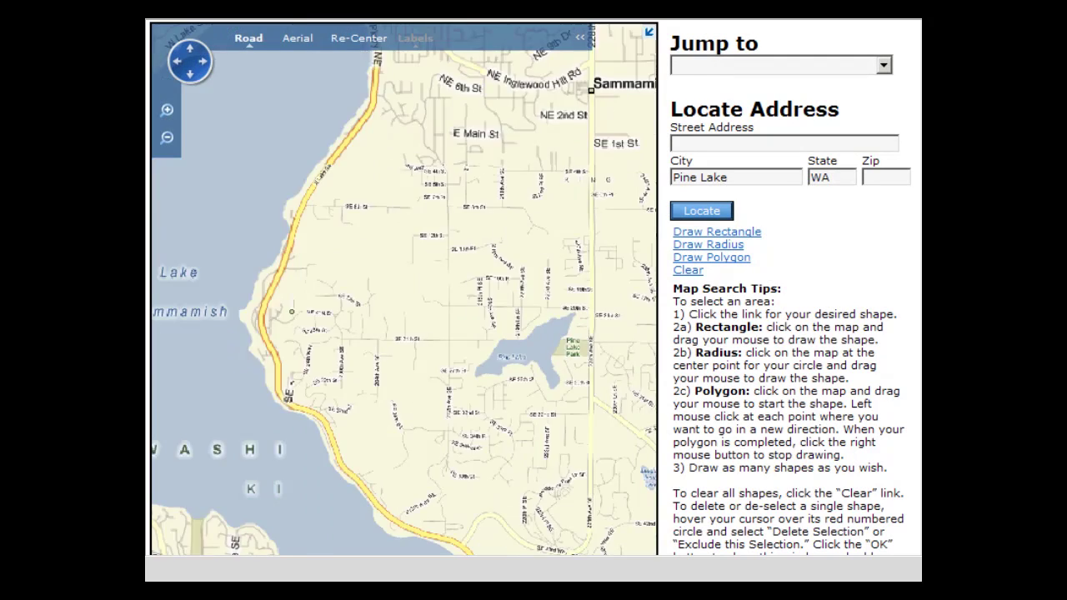
Step: Pan east of Pine Lake and draw a second rectangle over Beaver Lake
drag(627, 386, 368, 376)
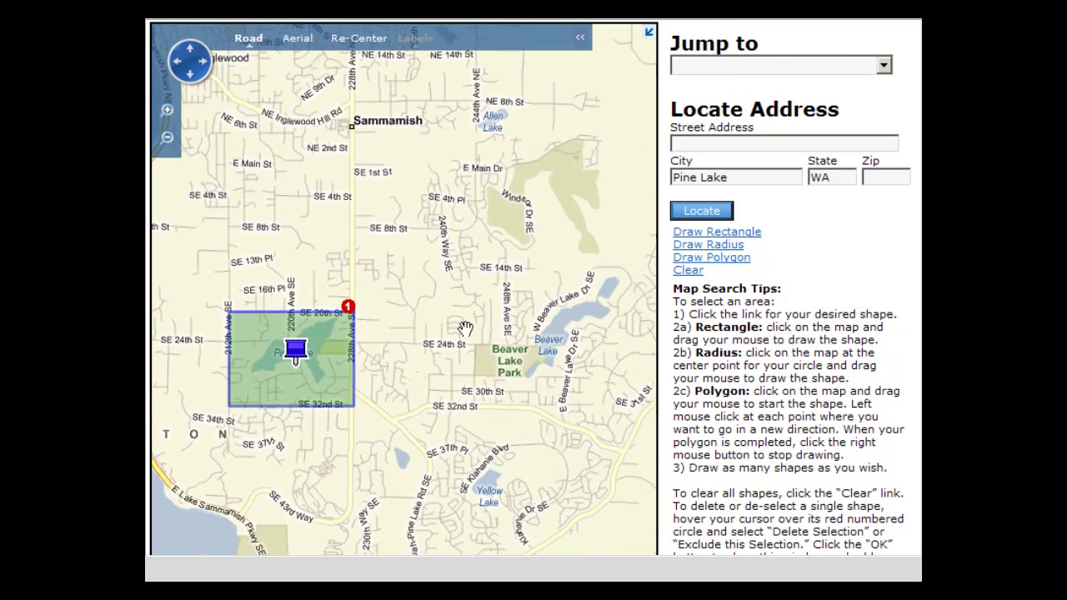
click(676, 233)
drag(611, 253, 506, 388)
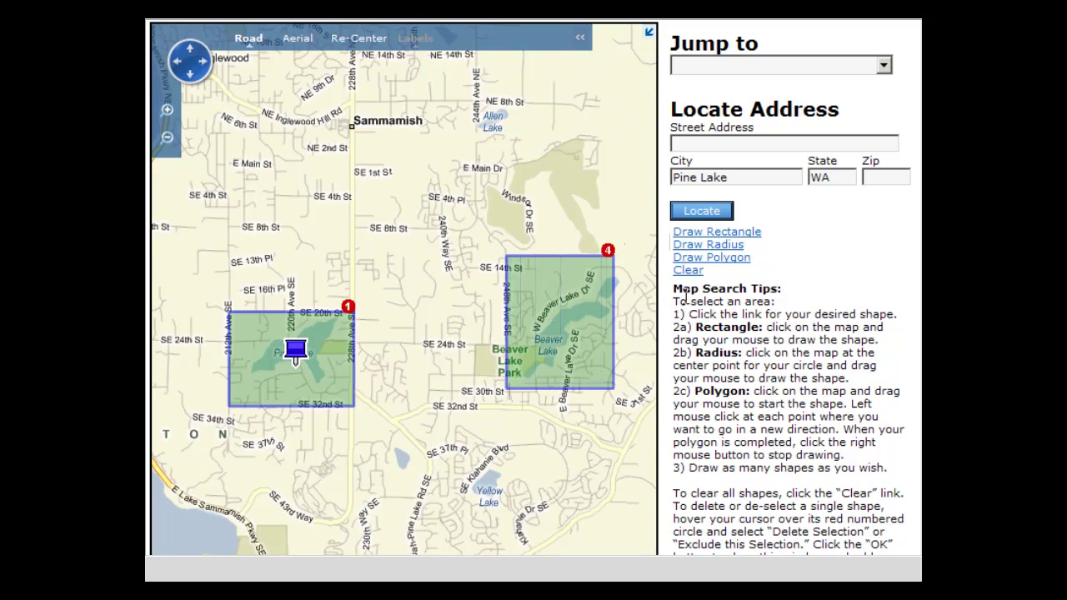
Step: Cancel the clear-all prompt and delete only the Beaver Lake rectangle instead
click(690, 271)
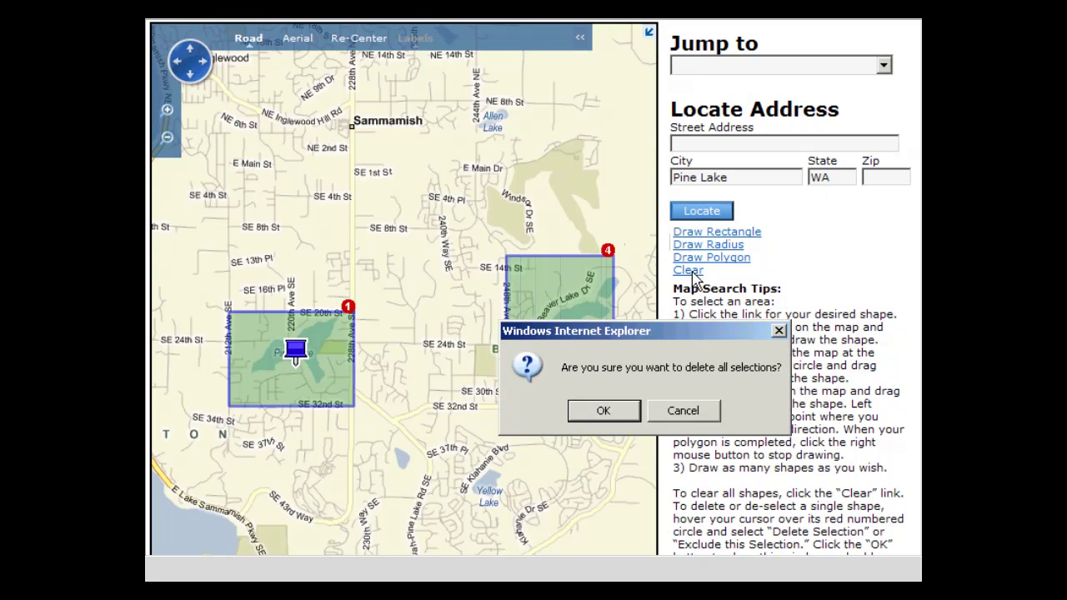
click(682, 412)
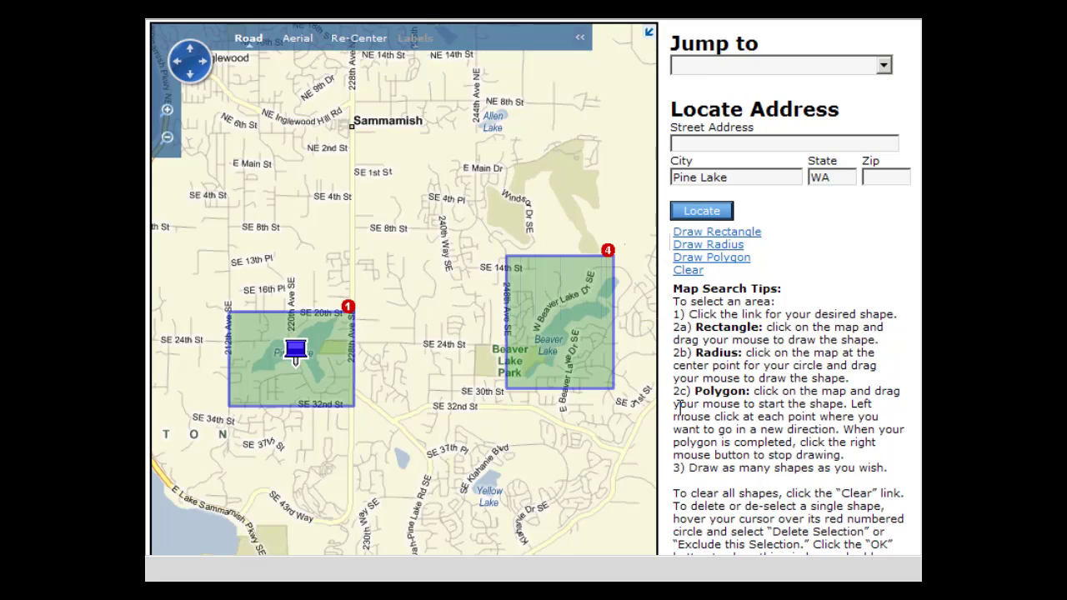
mouse_move(607, 252)
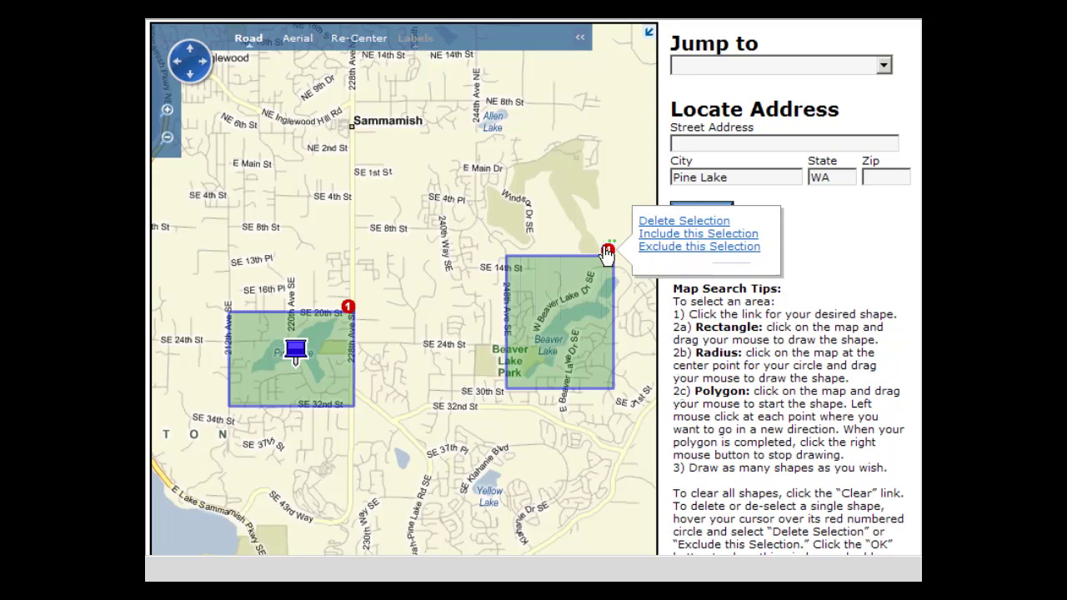
click(649, 221)
Step: Redraw a rectangle over Beaver Lake, then clear every rectangle from the map
click(687, 238)
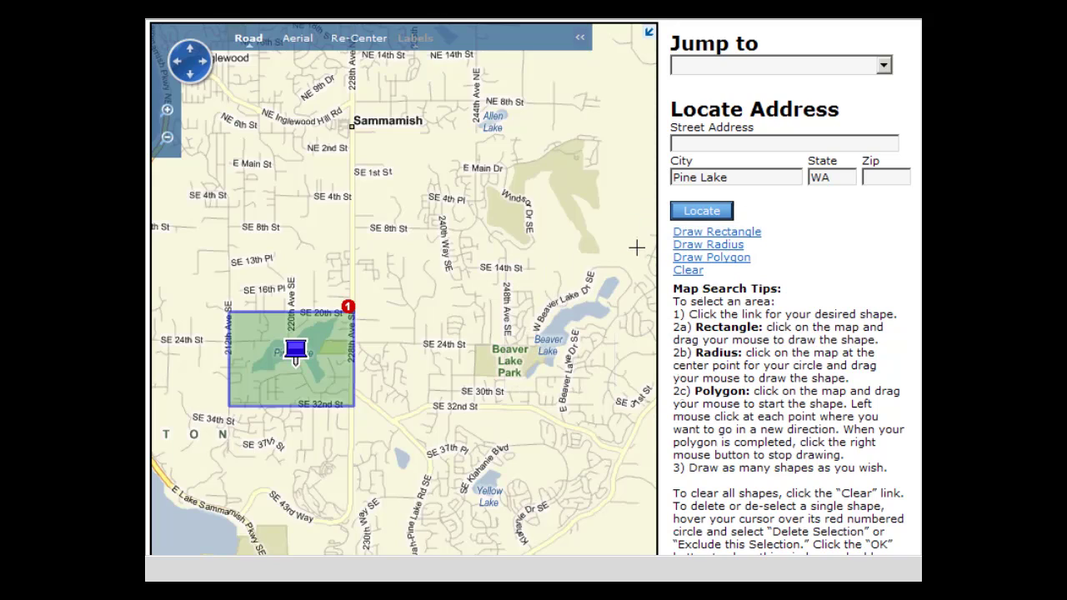
mouse_move(640, 249)
mouse_down()
mouse_move(613, 388)
mouse_move(479, 385)
mouse_up()
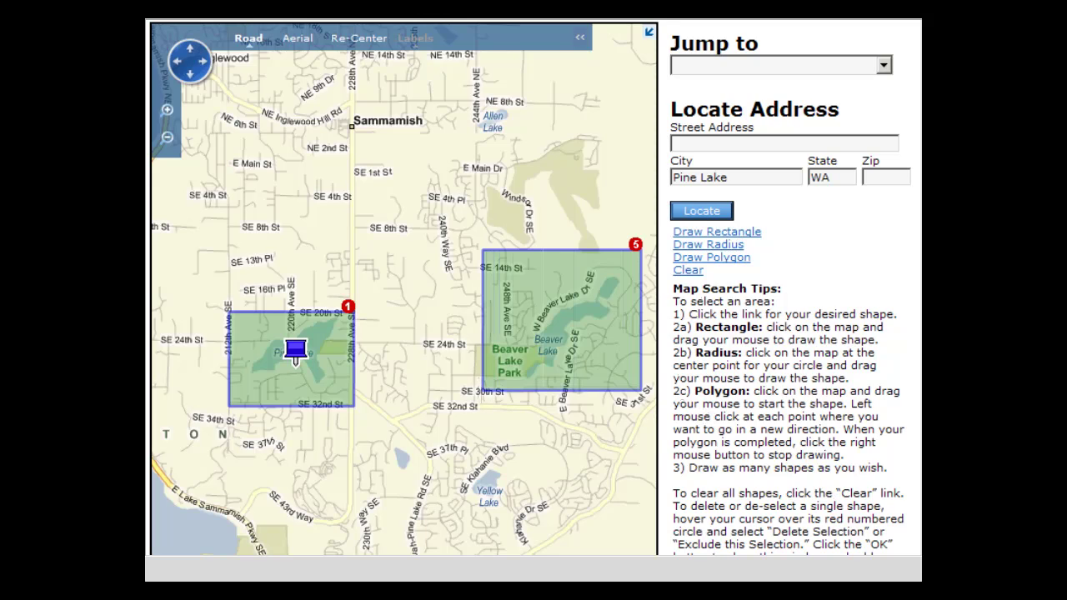
click(688, 270)
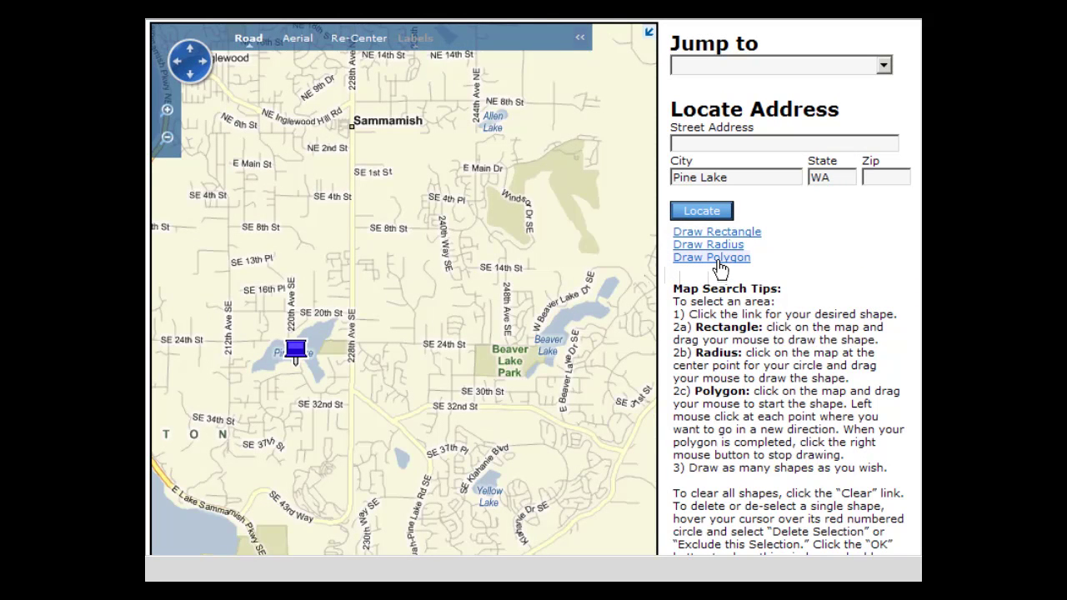
Step: Draw a closed polygon from west of Pine Lake around Beaver Lake and down to SE 32nd St
click(716, 261)
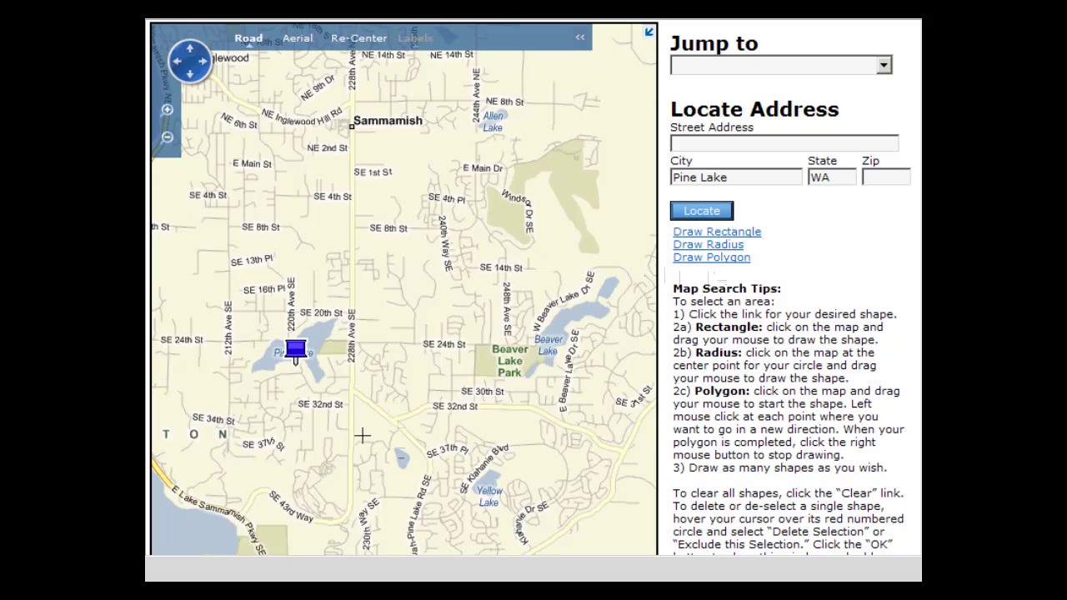
mouse_move(235, 302)
mouse_down()
mouse_move(356, 308)
mouse_move(560, 295)
mouse_move(626, 245)
mouse_up()
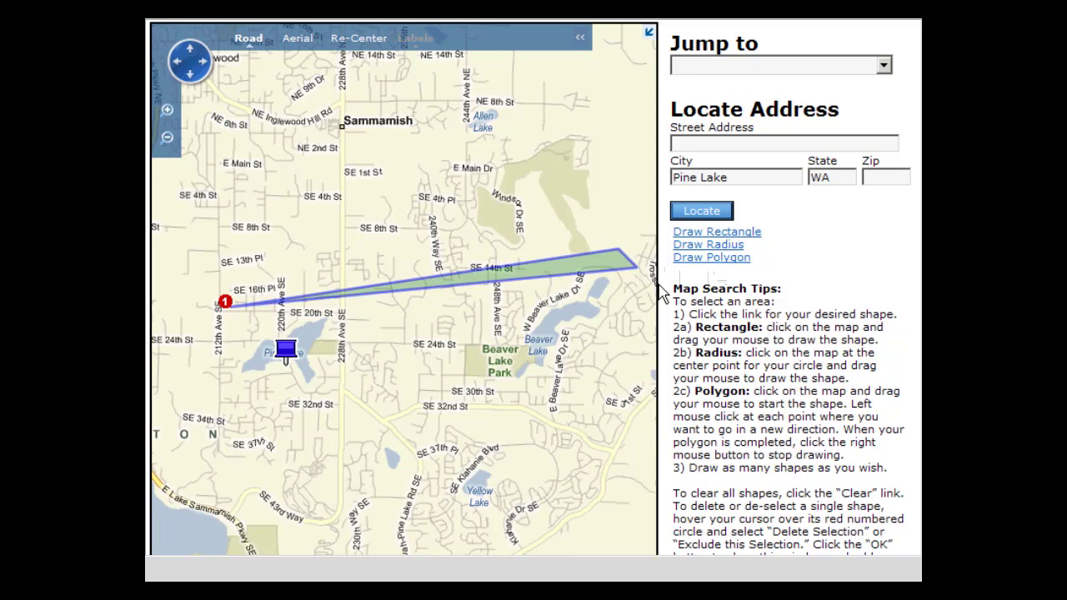
click(612, 304)
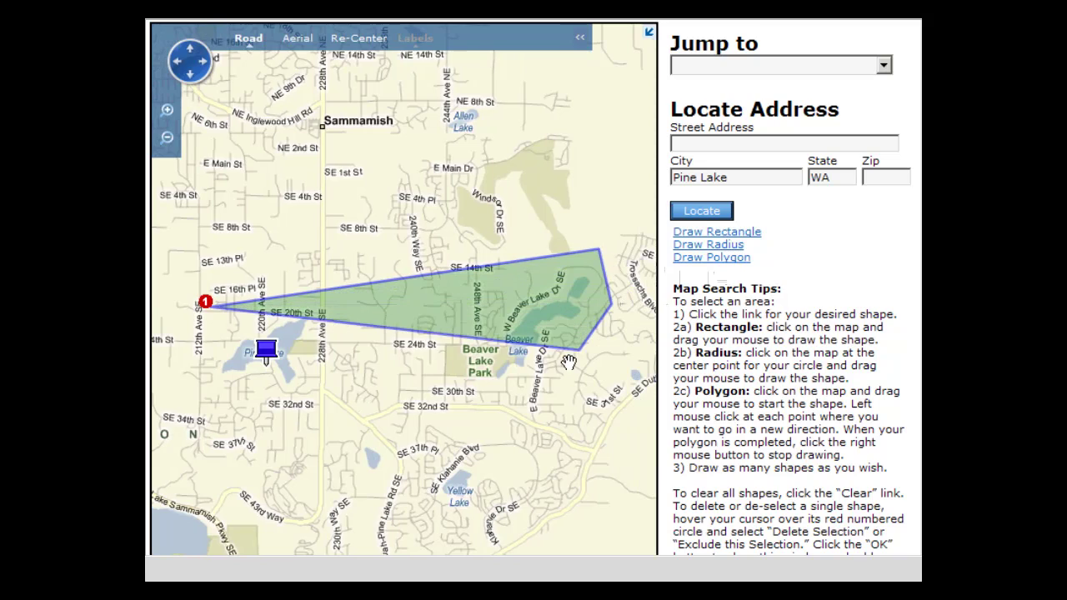
click(543, 395)
click(340, 428)
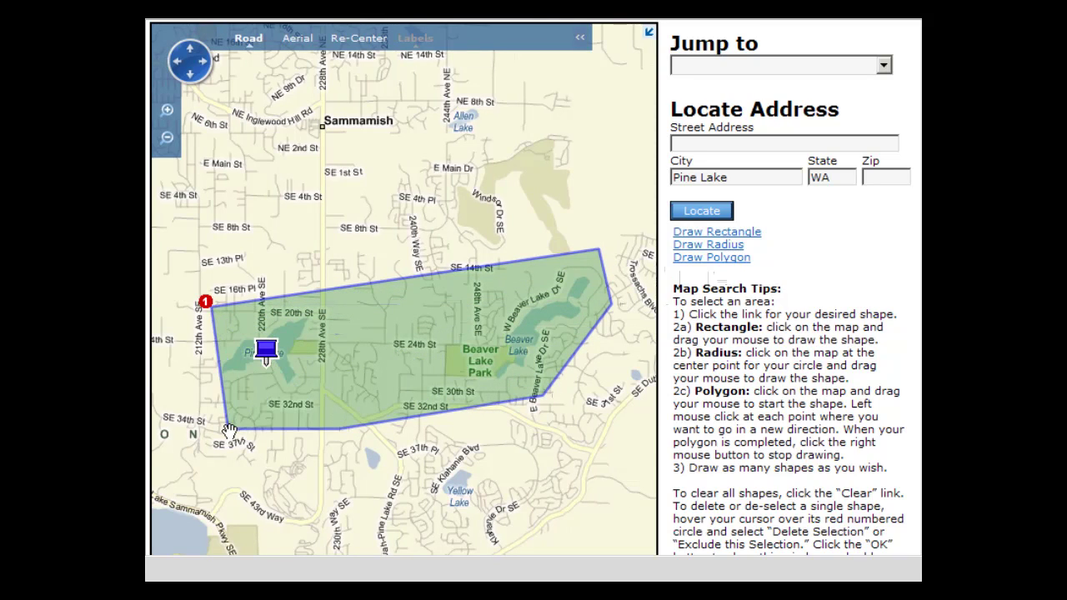
click(230, 432)
right_click(170, 352)
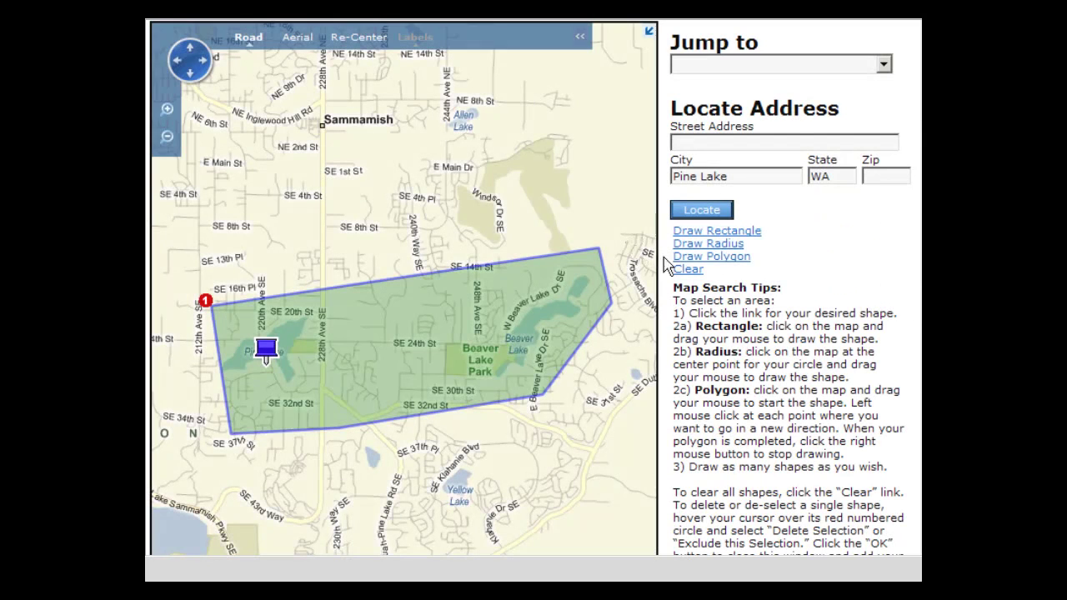
click(687, 256)
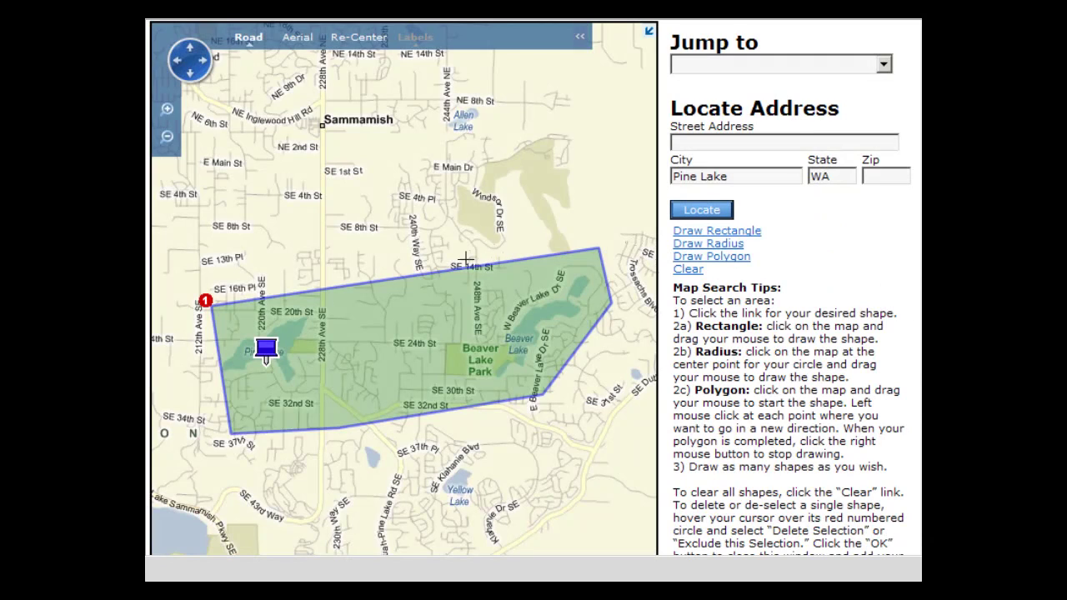
Step: Draw a second, overlapping polygon starting near SE 14th St
drag(474, 266, 472, 431)
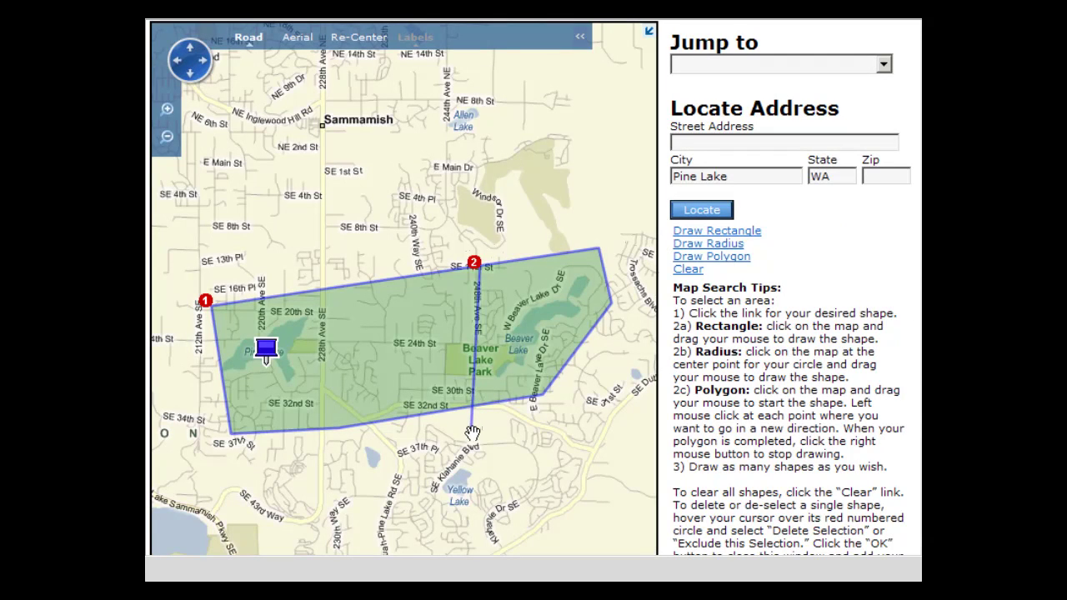
click(319, 447)
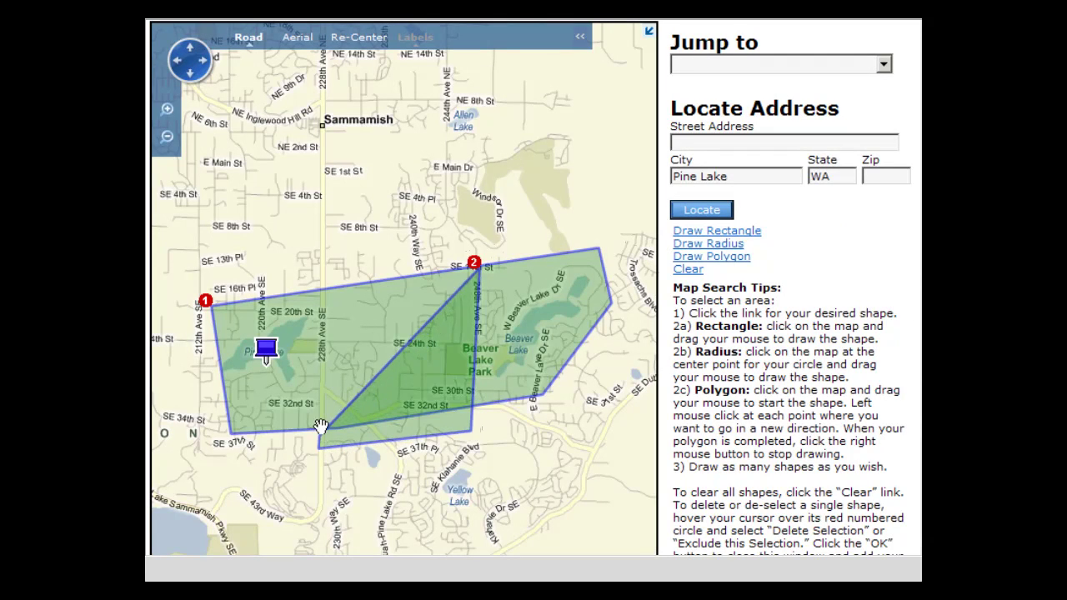
click(321, 270)
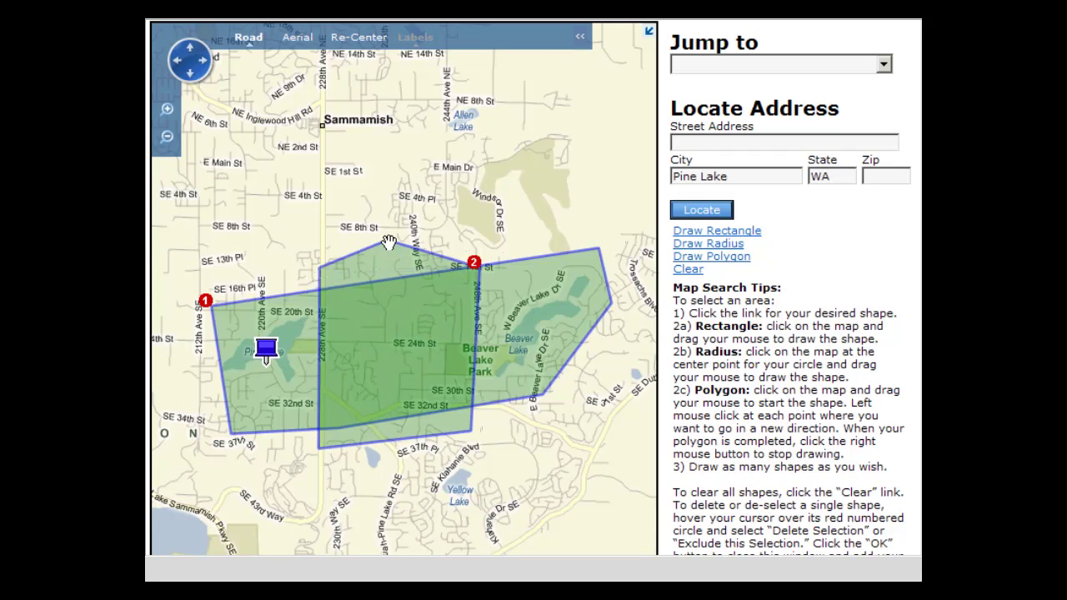
right_click(388, 242)
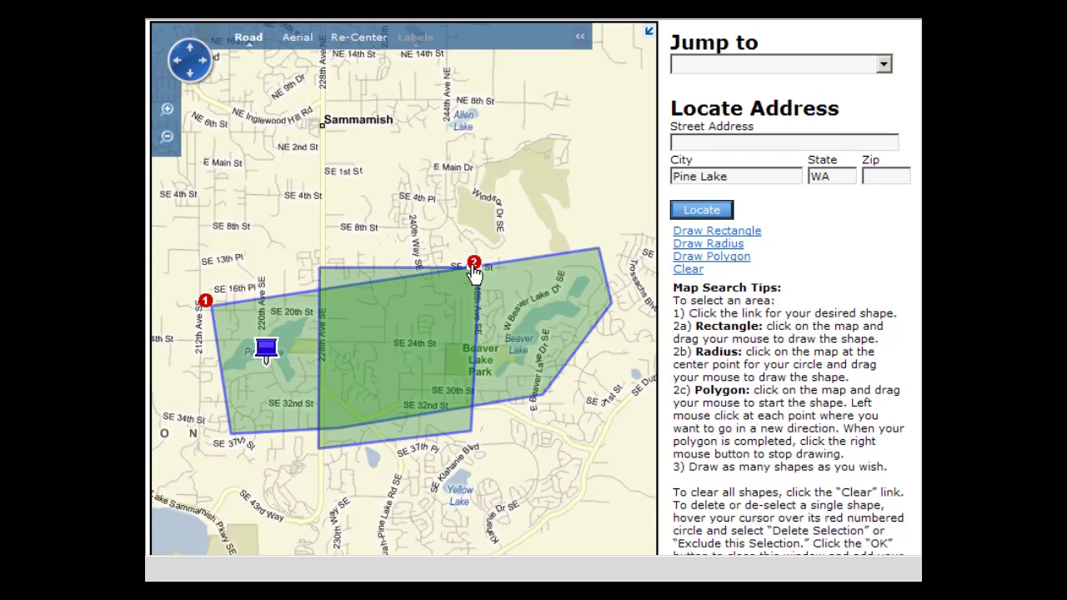
Step: Mark the second polygon as an excluded area and apply the map areas to the search
mouse_move(474, 264)
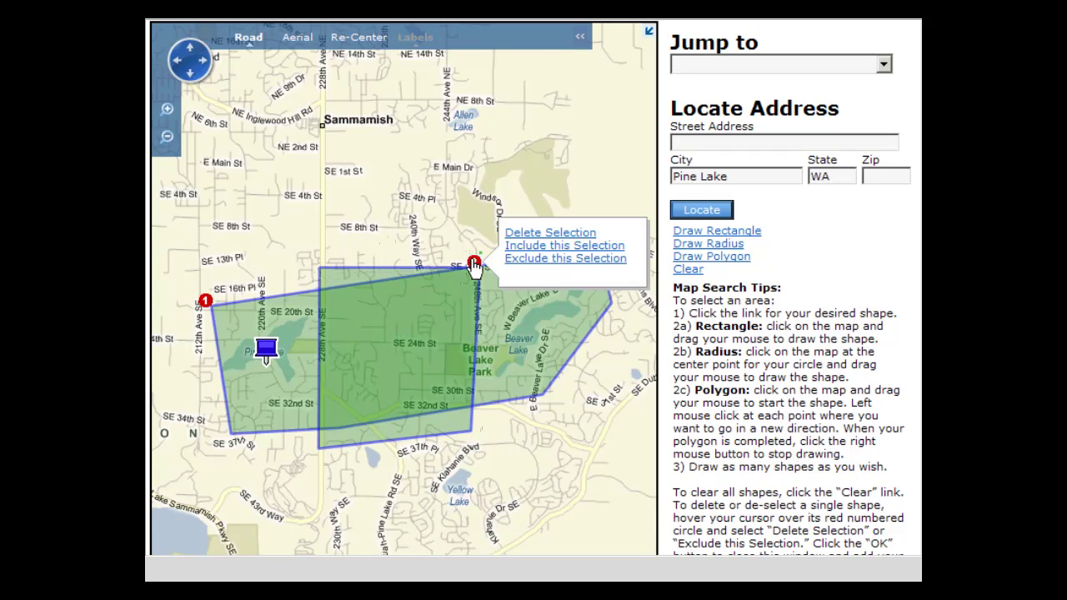
click(535, 260)
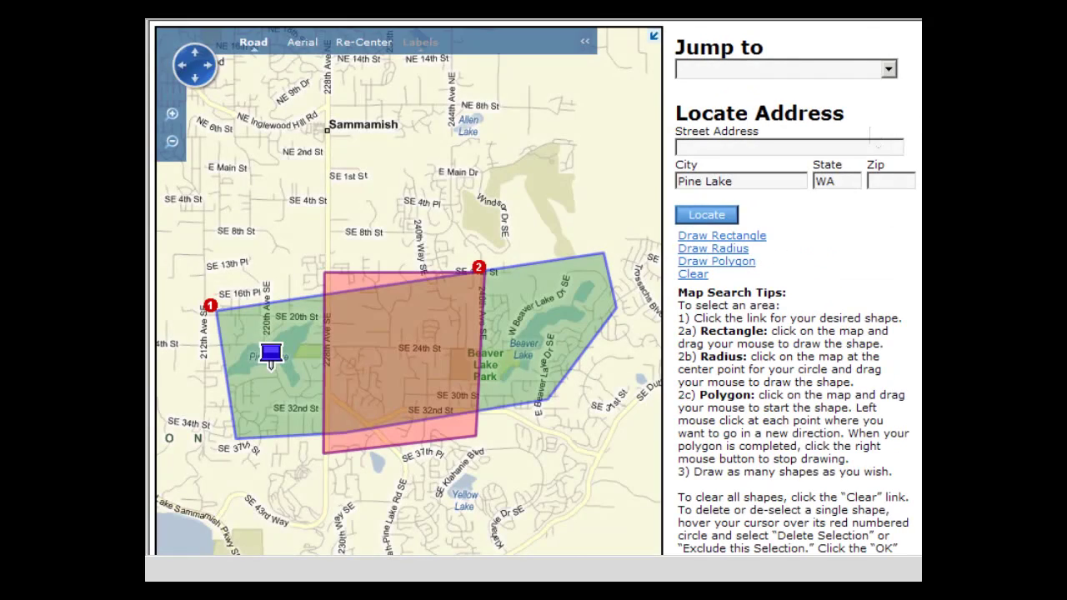
scroll(534, 288, down, 2)
scroll(533, 288, down, 1)
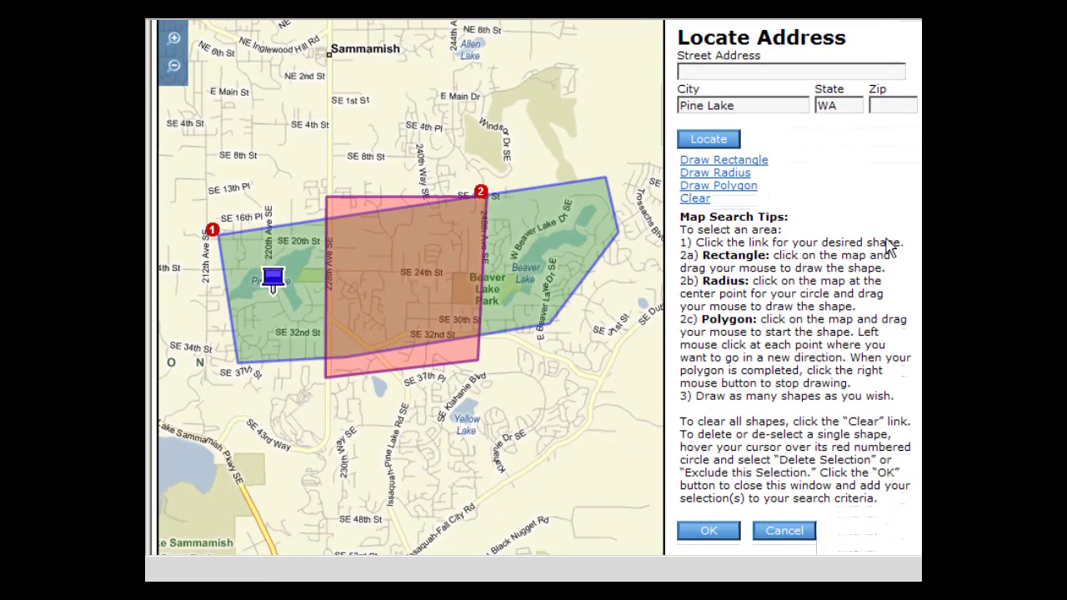
click(711, 534)
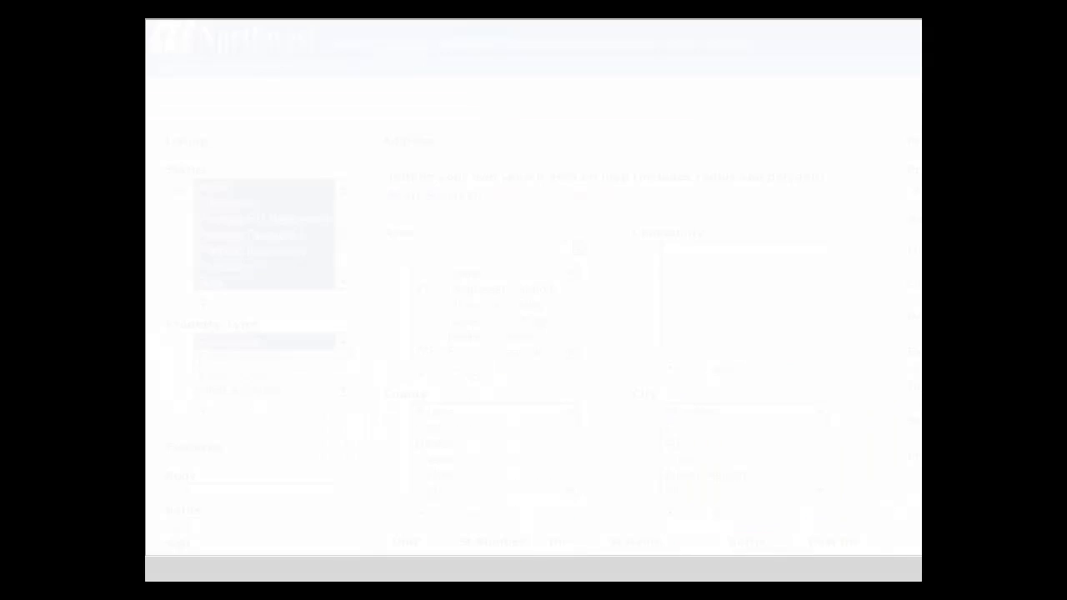
Step: Choose Lake in the Waterfront list of the search form
scroll(880, 253, down, 3)
scroll(880, 253, down, 8)
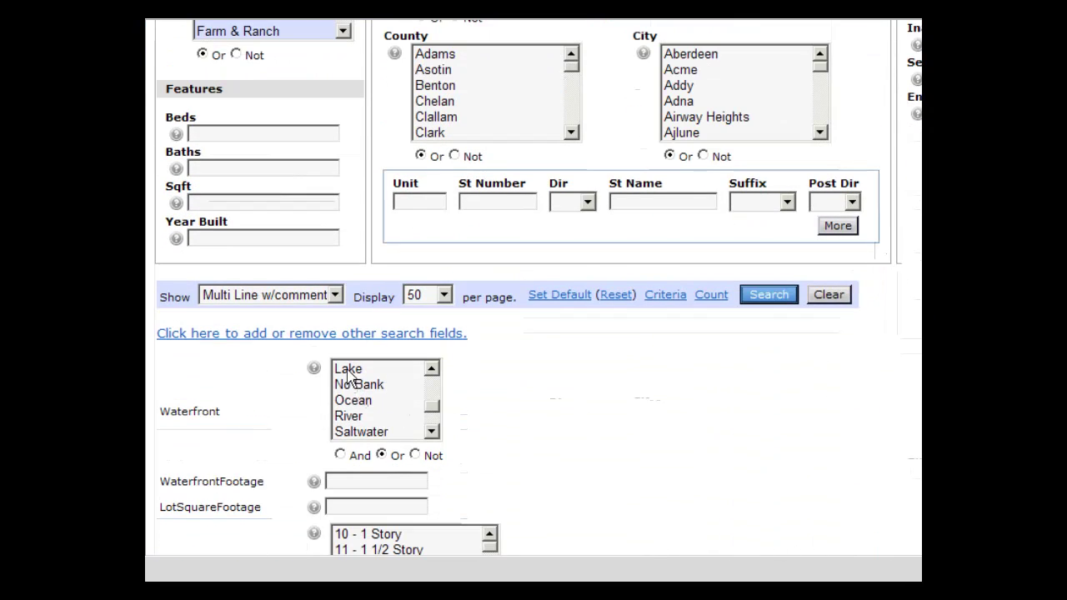
click(348, 370)
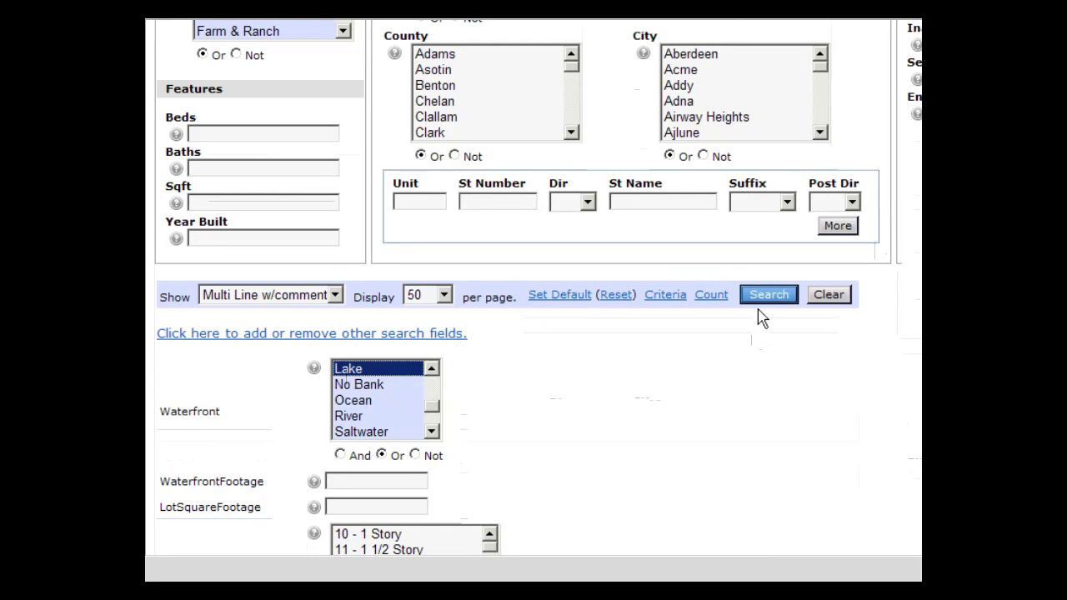